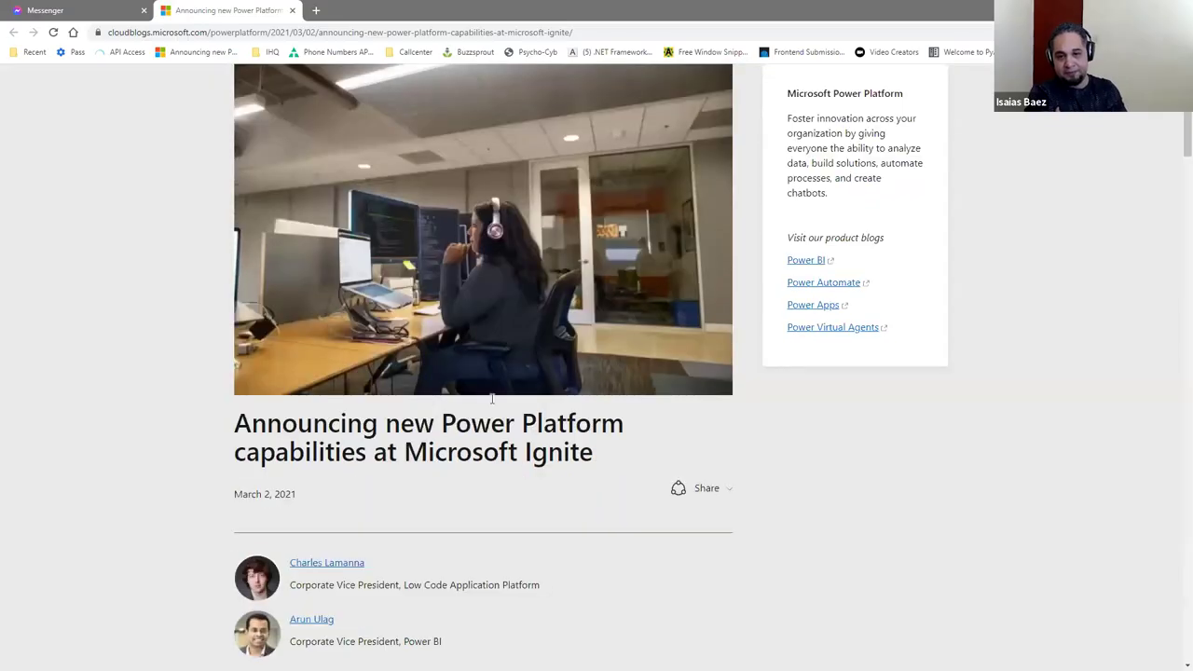
Select 'RPA solution to automate tasks across any application.' in the blog's first announcement bullet
scroll(492, 397, down, 2)
scroll(492, 397, down, 2)
scroll(492, 397, up, 4)
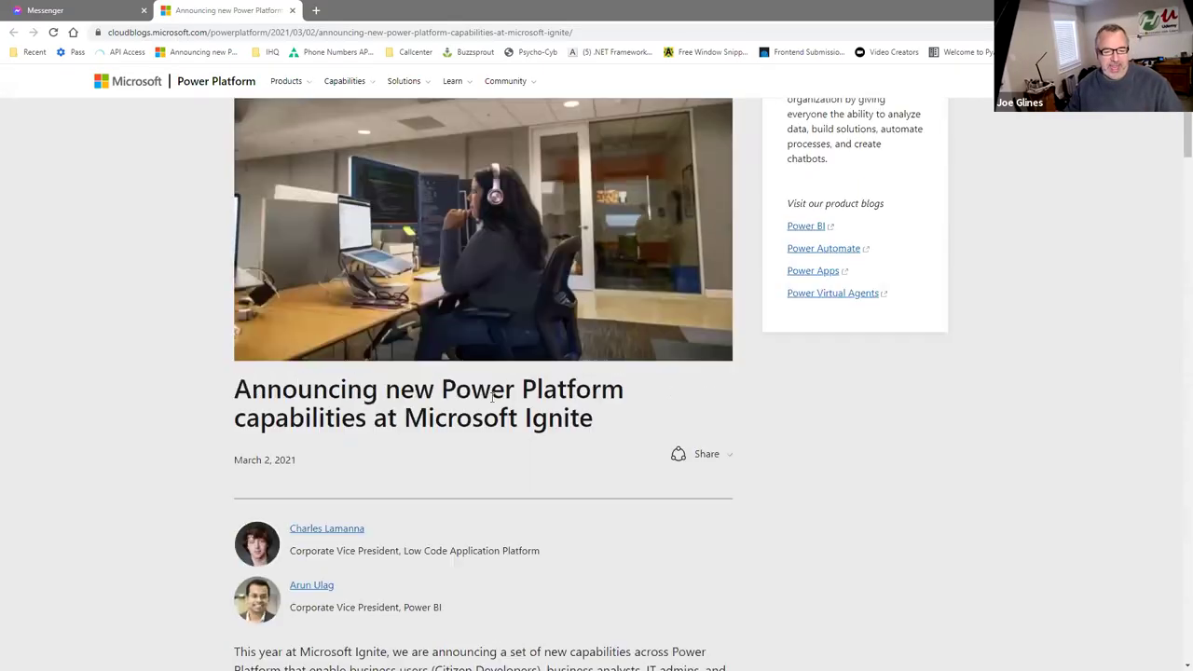
scroll(492, 397, down, 4)
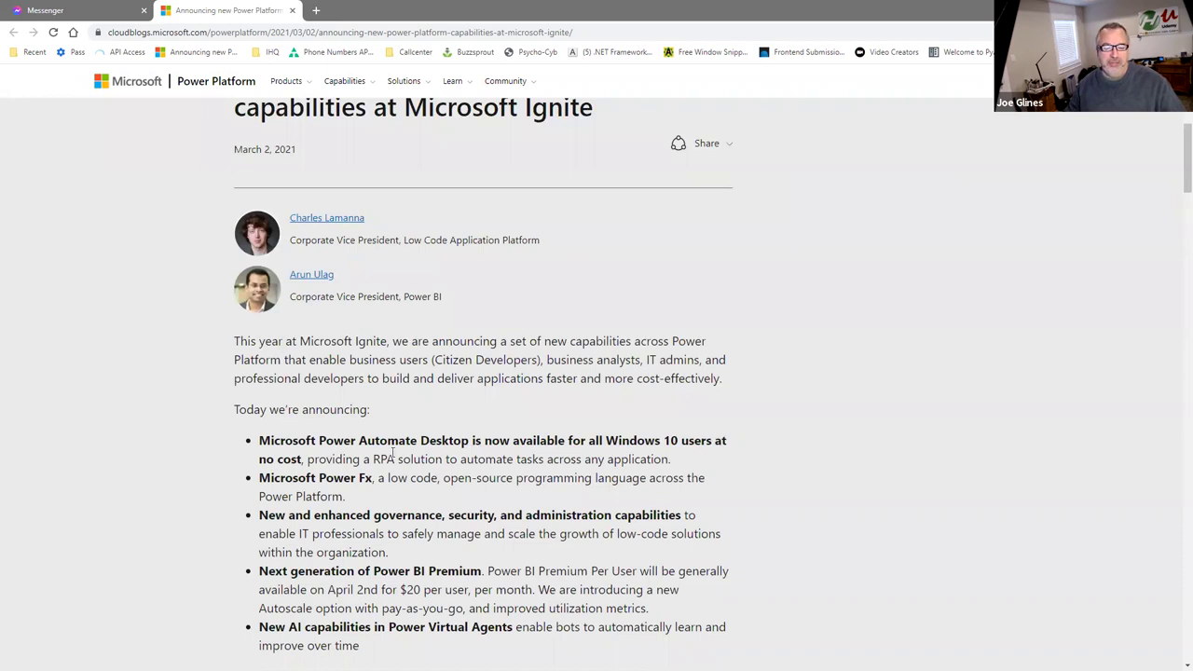
drag(303, 460, 249, 461)
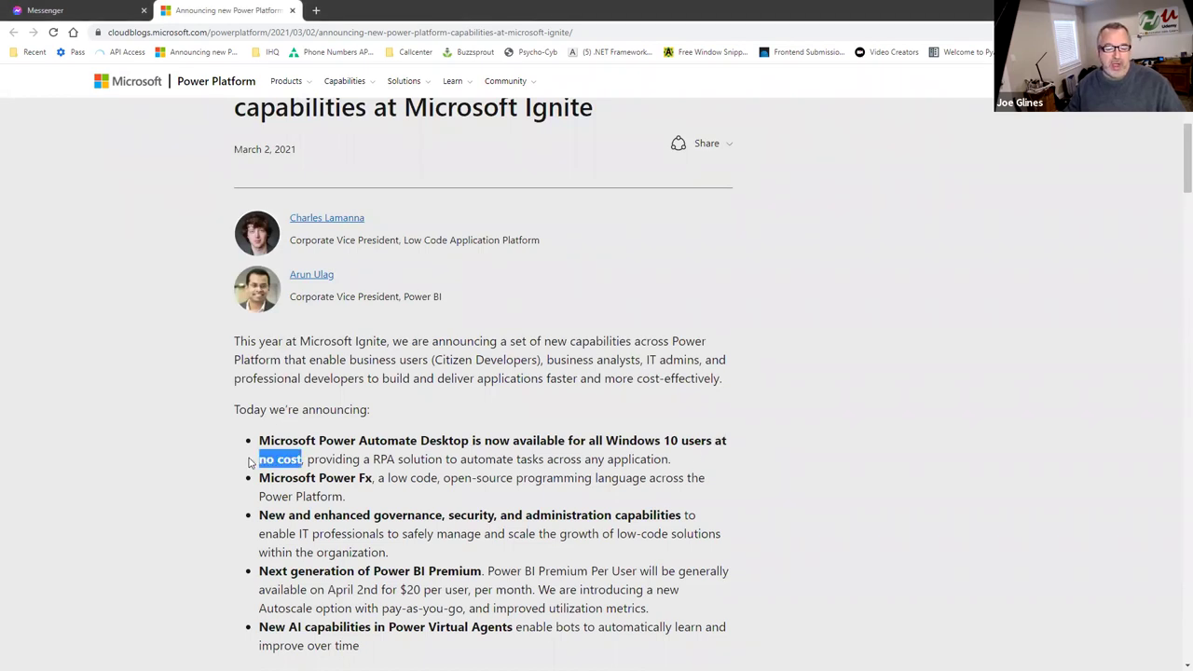
click(376, 463)
drag(371, 460, 678, 470)
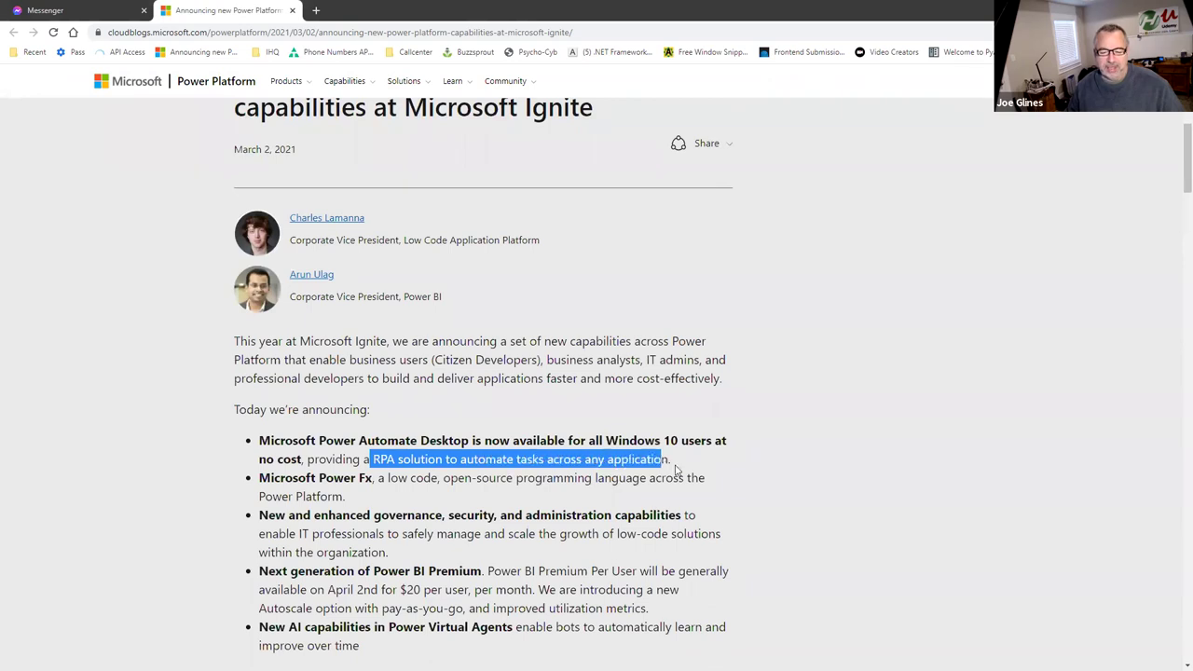
scroll(677, 445, down, 2)
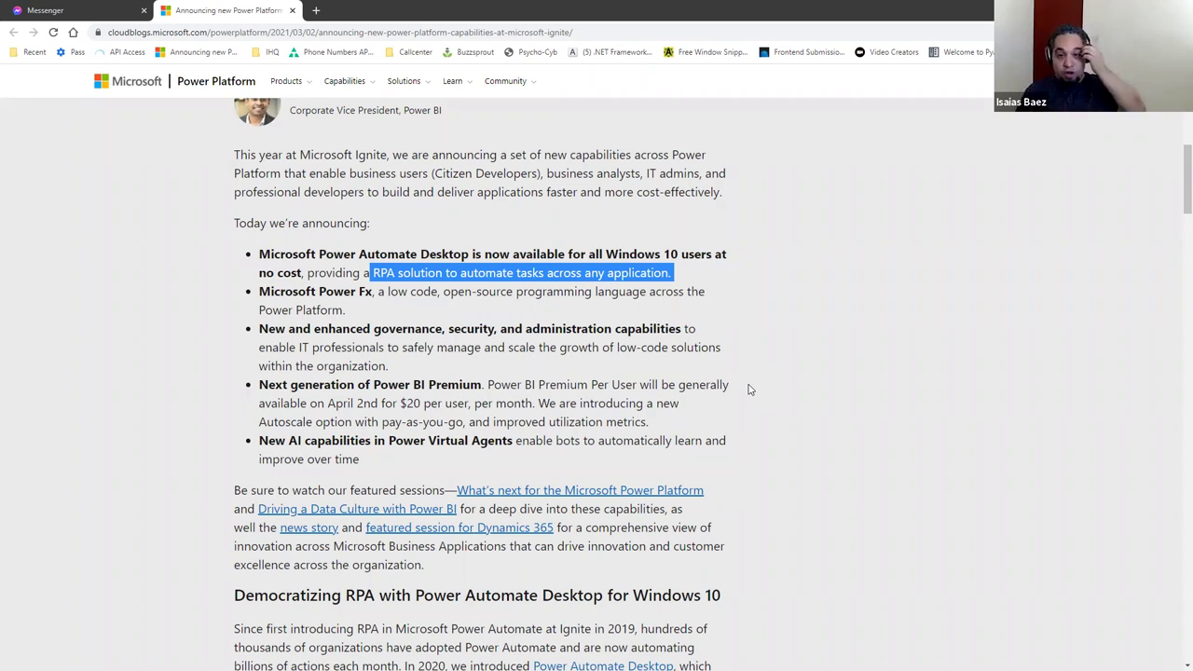
Deselect the highlighted RPA solution phrase by clicking a blank spot on the blog page
click(843, 367)
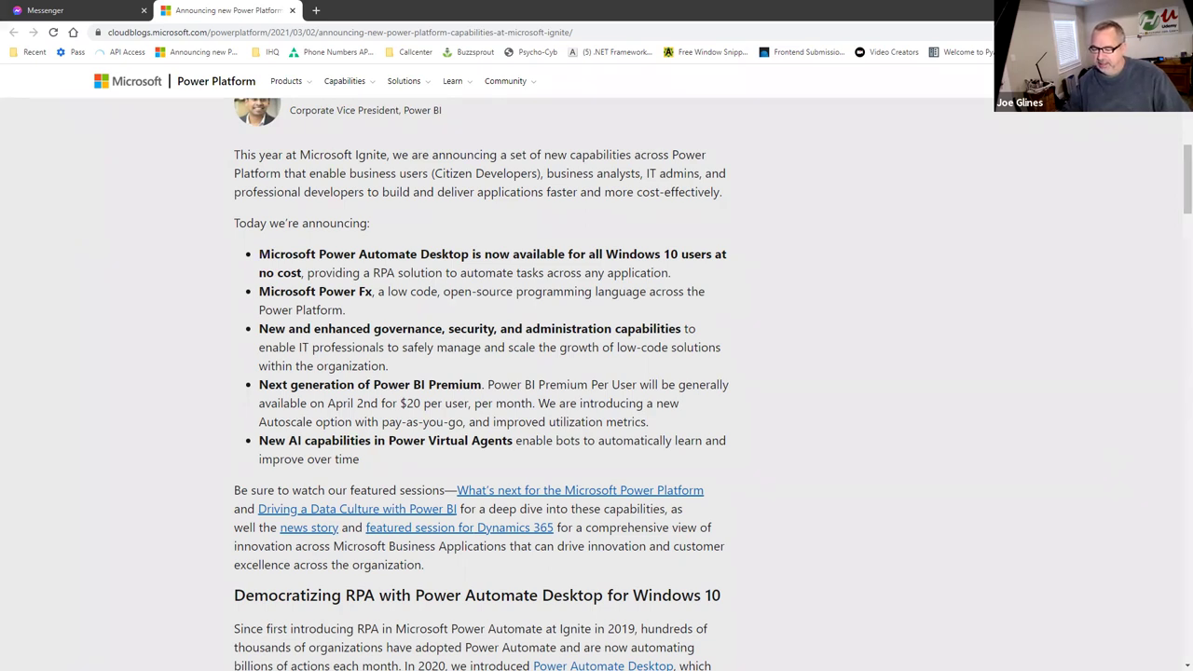
Minimize the Flows console and launch the Web recorder from the Untitled flow designer
key(alt+Tab)
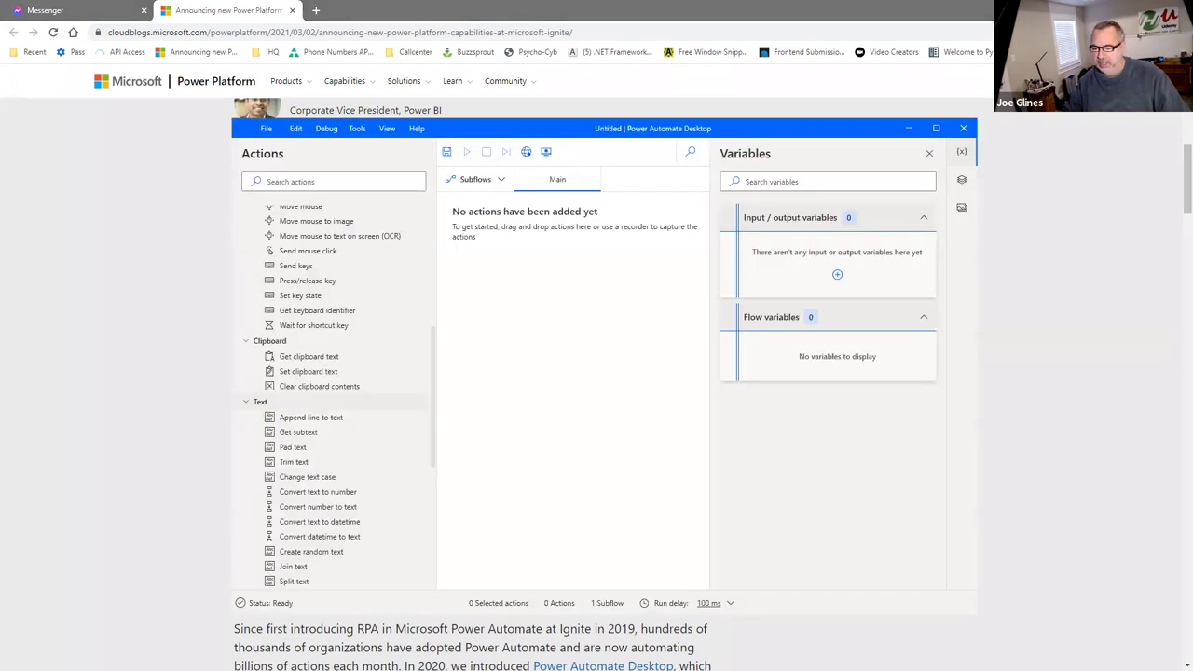
key(alt+Tab)
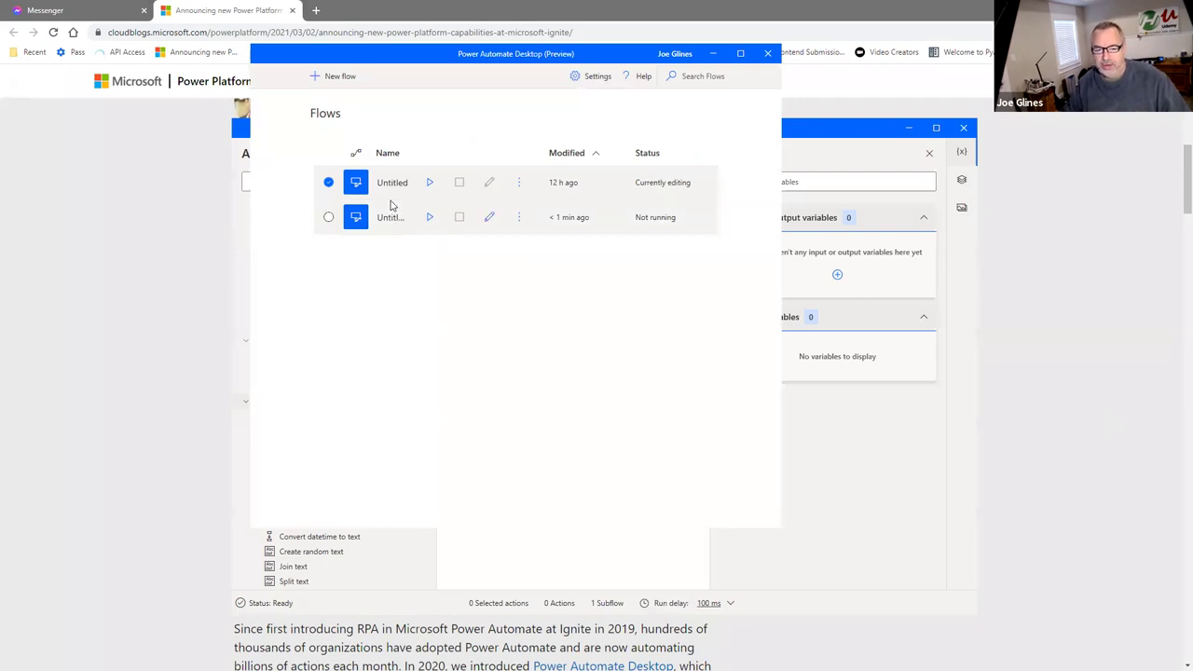
click(712, 55)
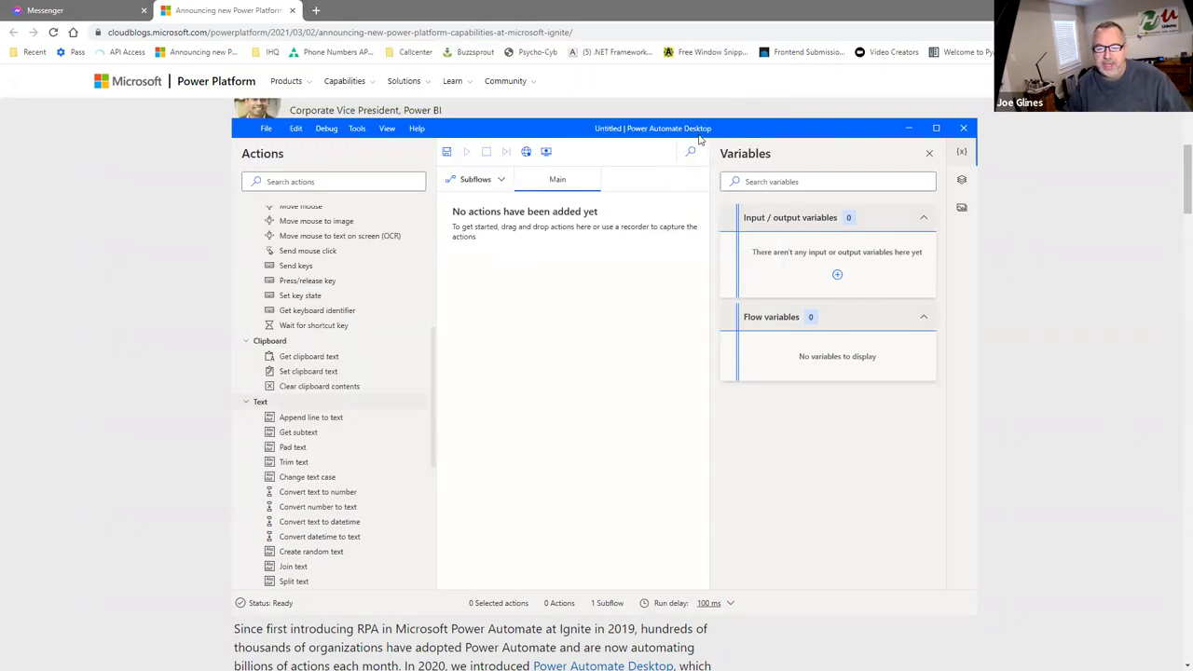
click(527, 152)
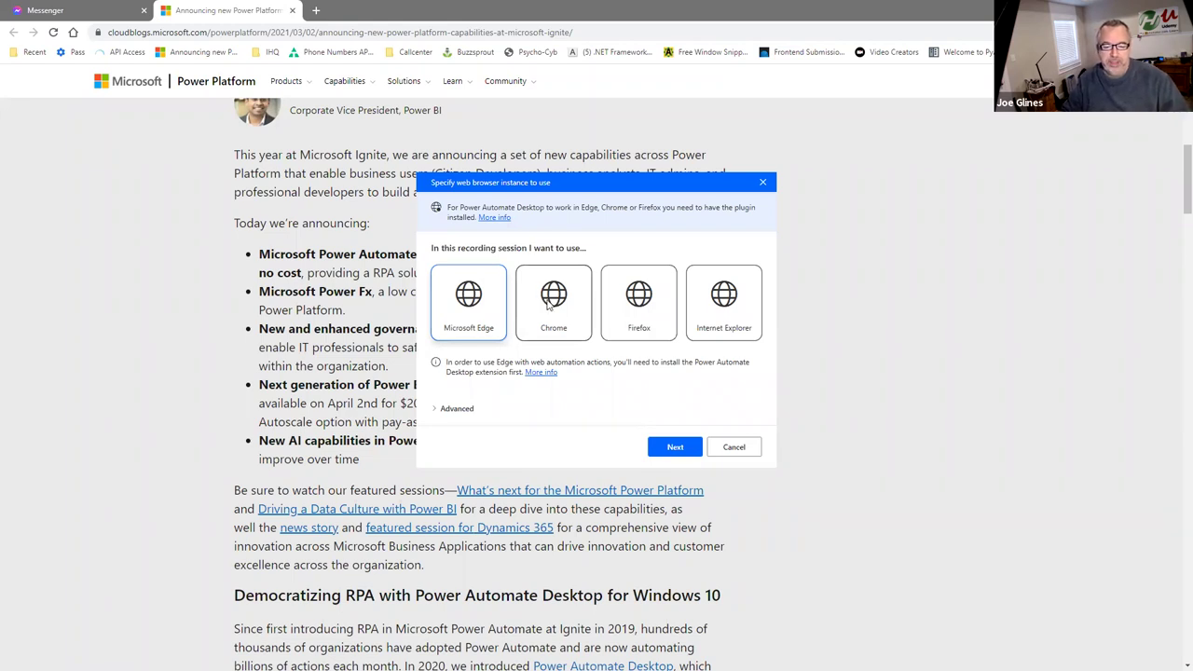
Record in Chrome, close the Messenger tab, delete the Launch web browser action, and cancel
click(550, 305)
click(674, 446)
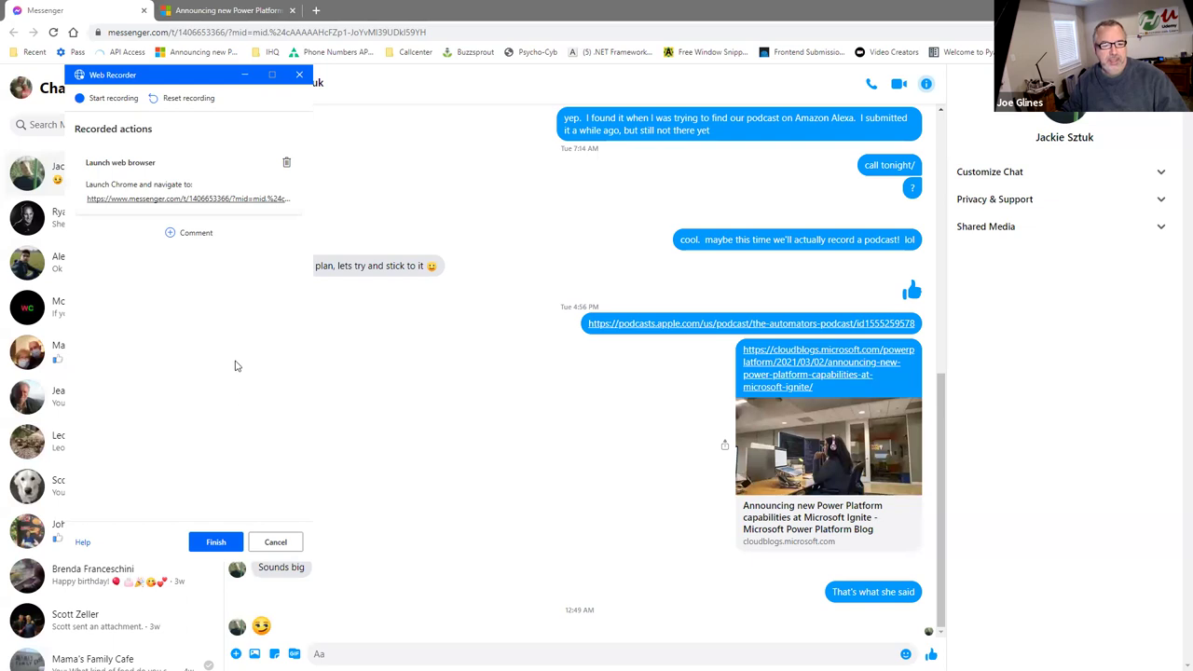
click(112, 99)
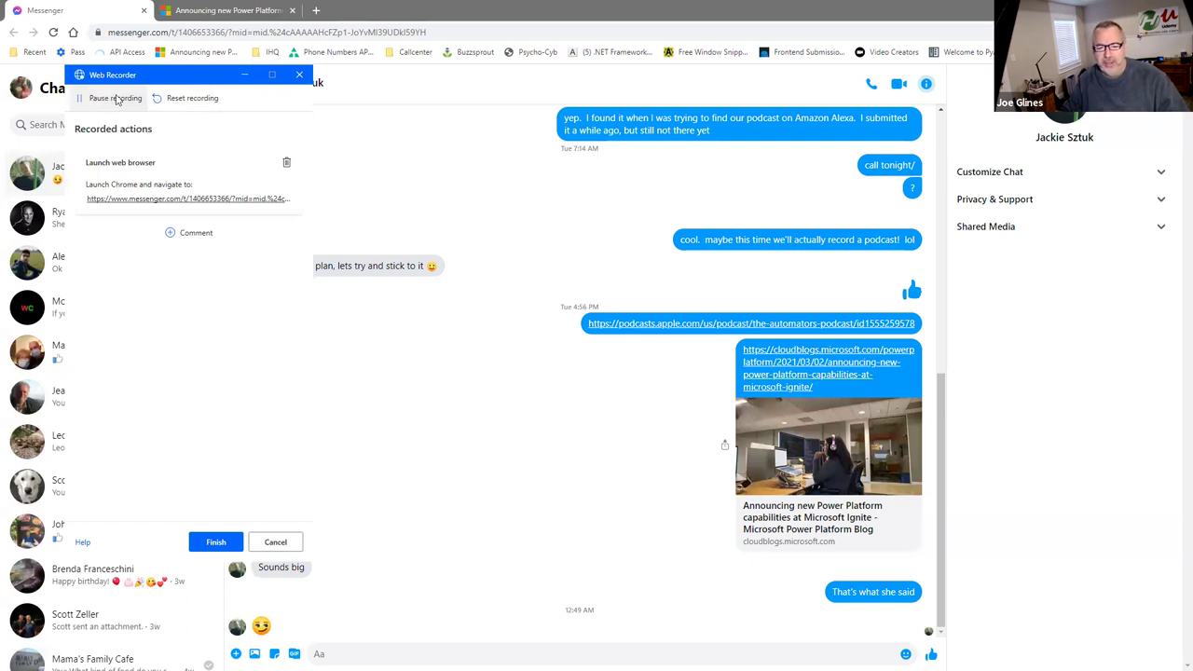
click(144, 10)
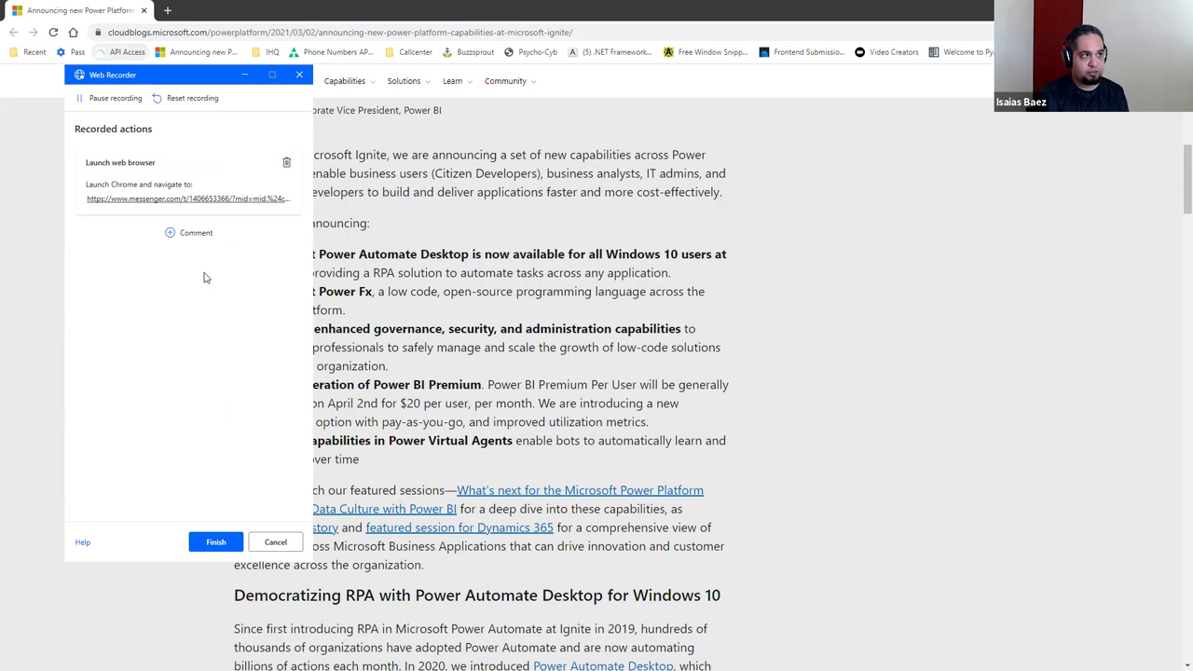
click(286, 165)
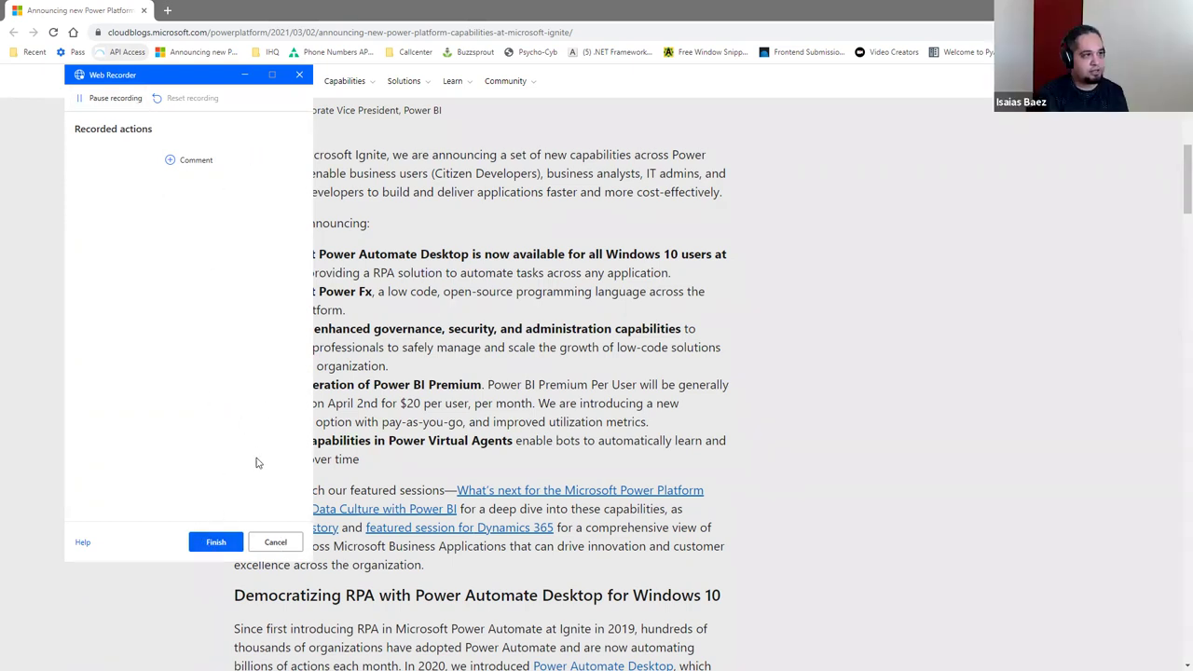
click(276, 542)
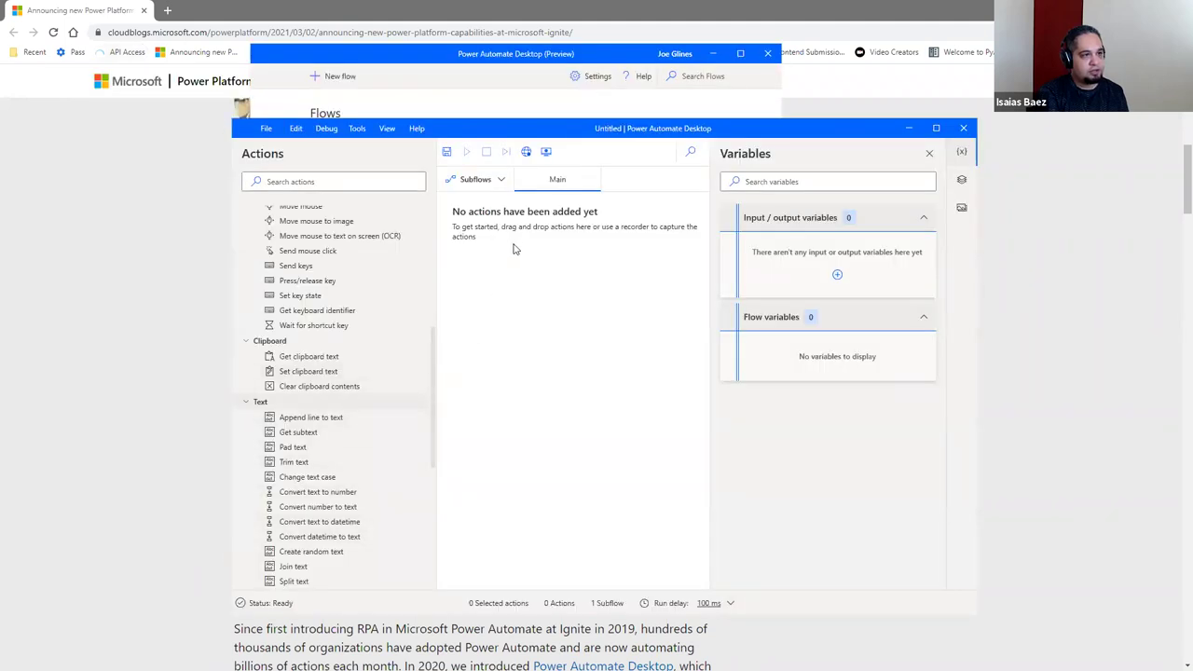
Start a new Chrome web recording attached to the Power Platform blog tab via Advanced settings
click(526, 152)
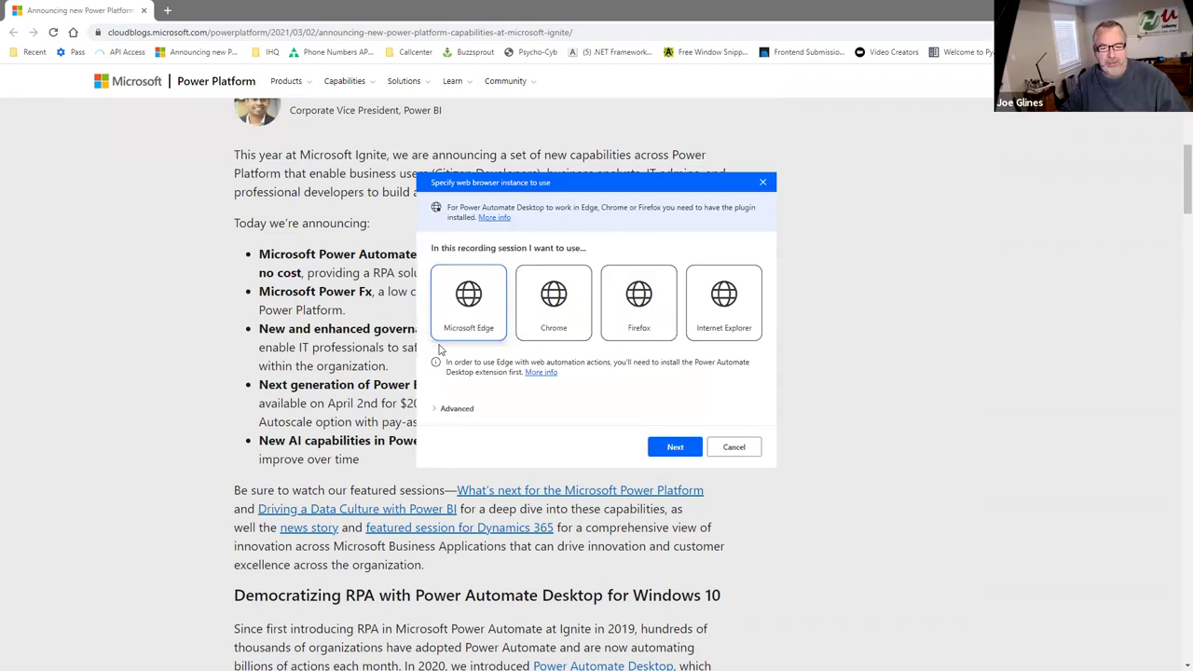
click(468, 408)
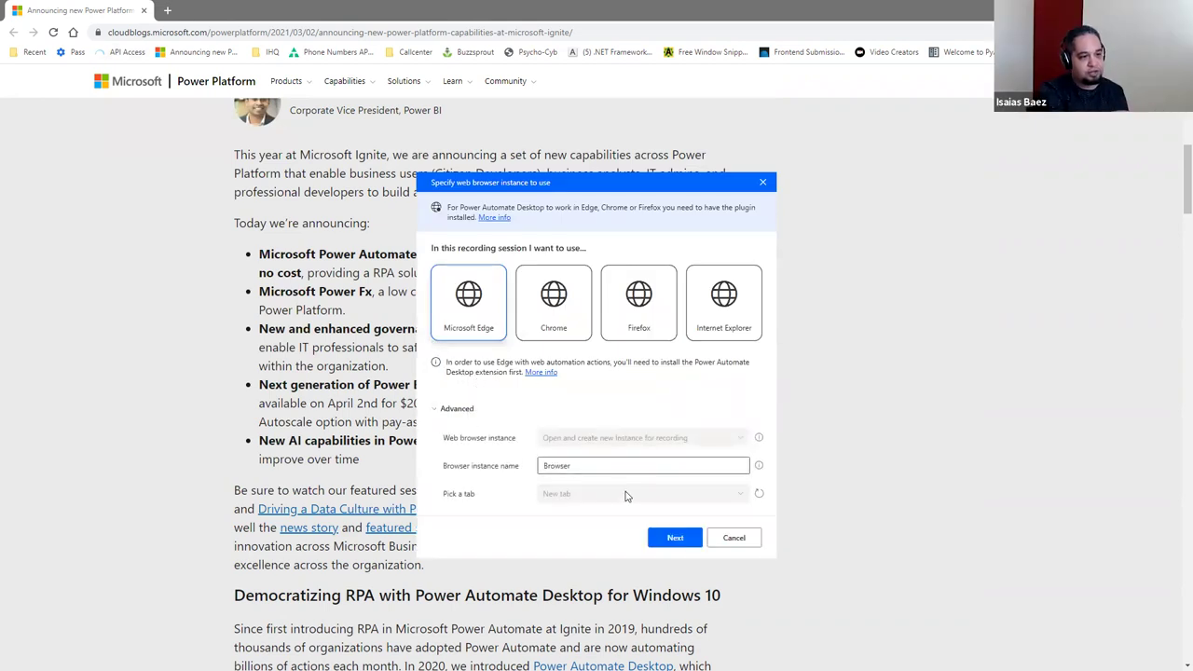
click(547, 309)
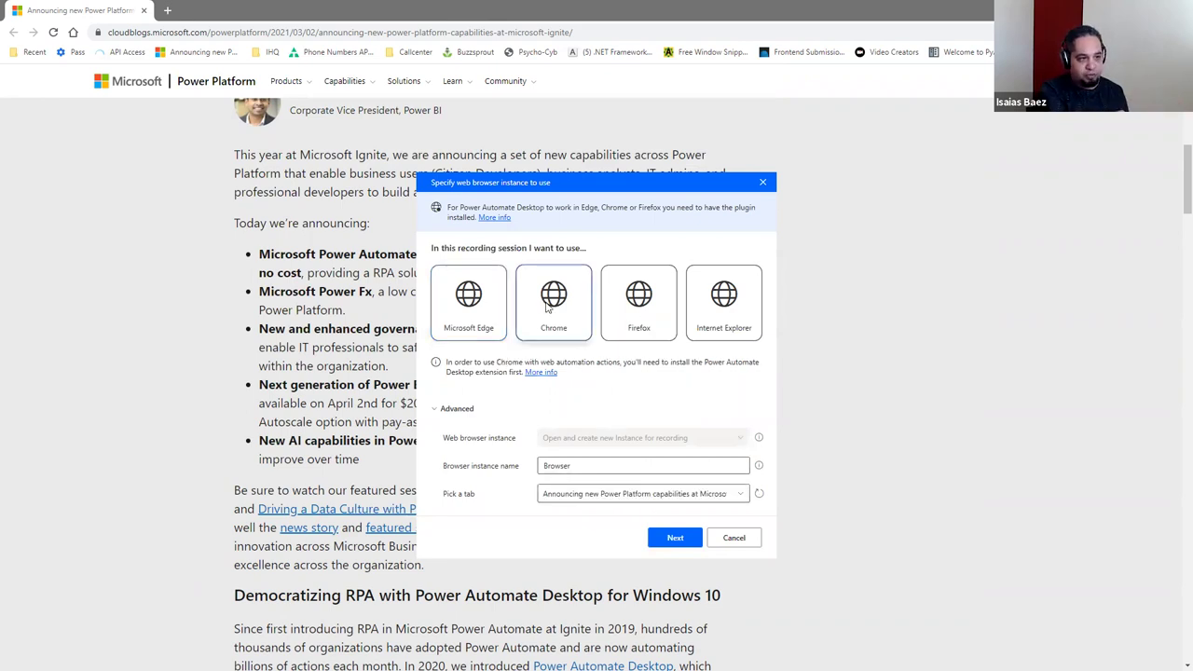
click(677, 544)
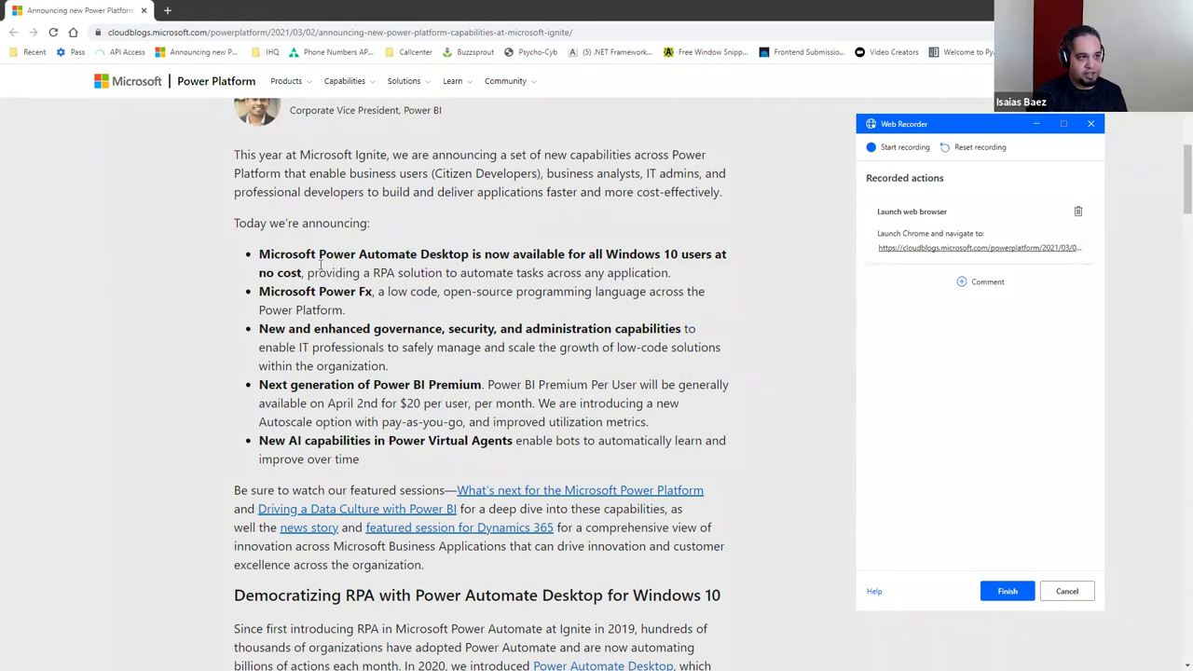
Start capturing and record a click on the bold 'Microsoft Power Automate Desktop' span
click(890, 147)
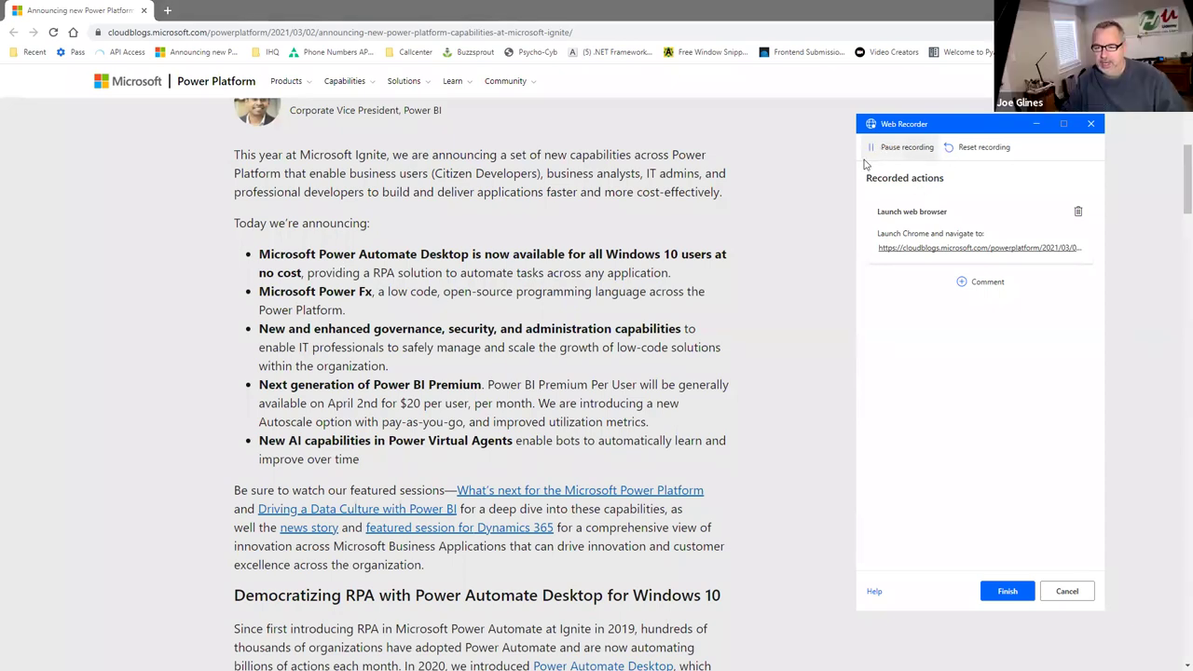
click(322, 254)
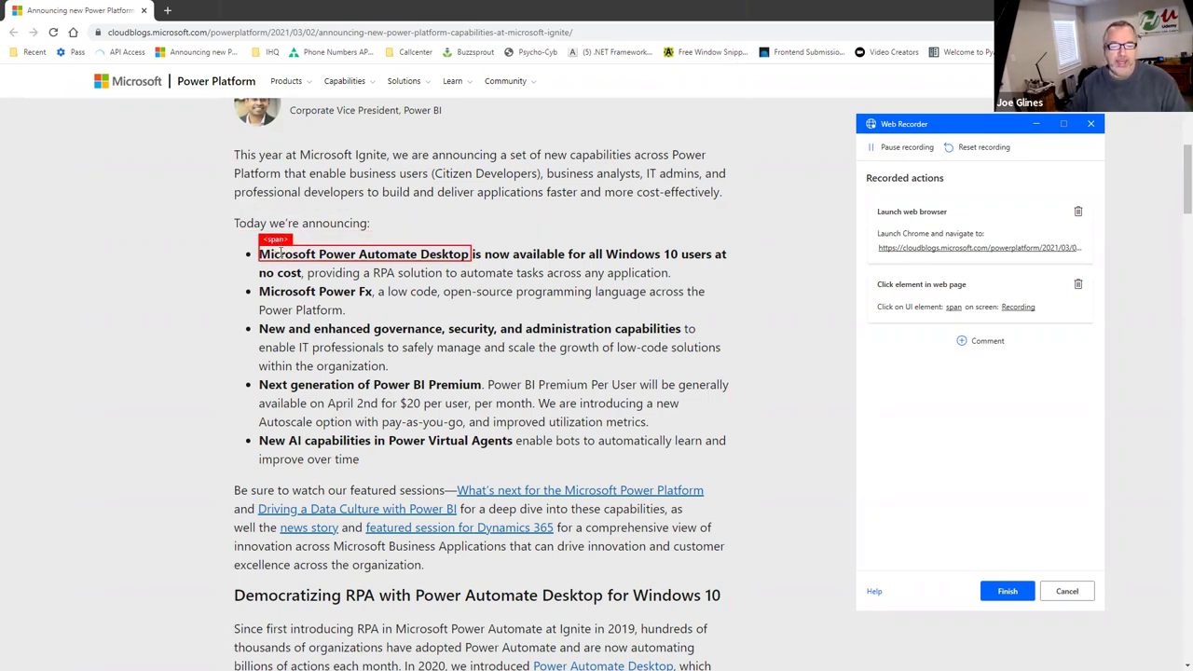
Add an Extract element value > Text action for the bold span, saving it to innertext
right_click(280, 251)
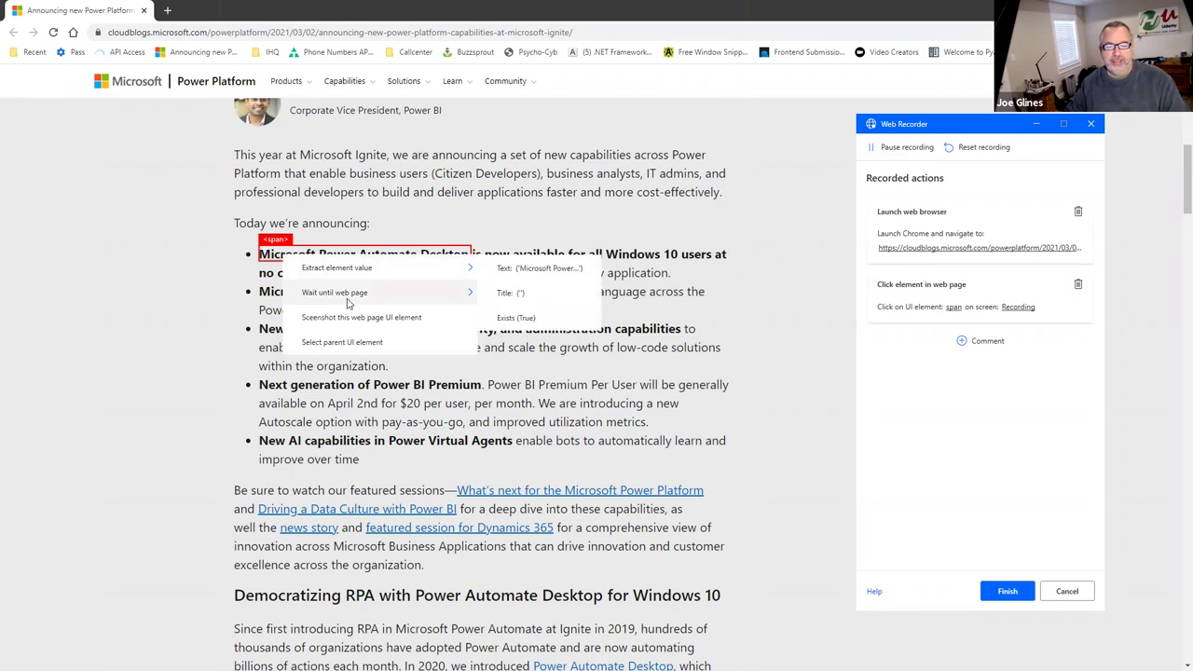
mouse_move(348, 298)
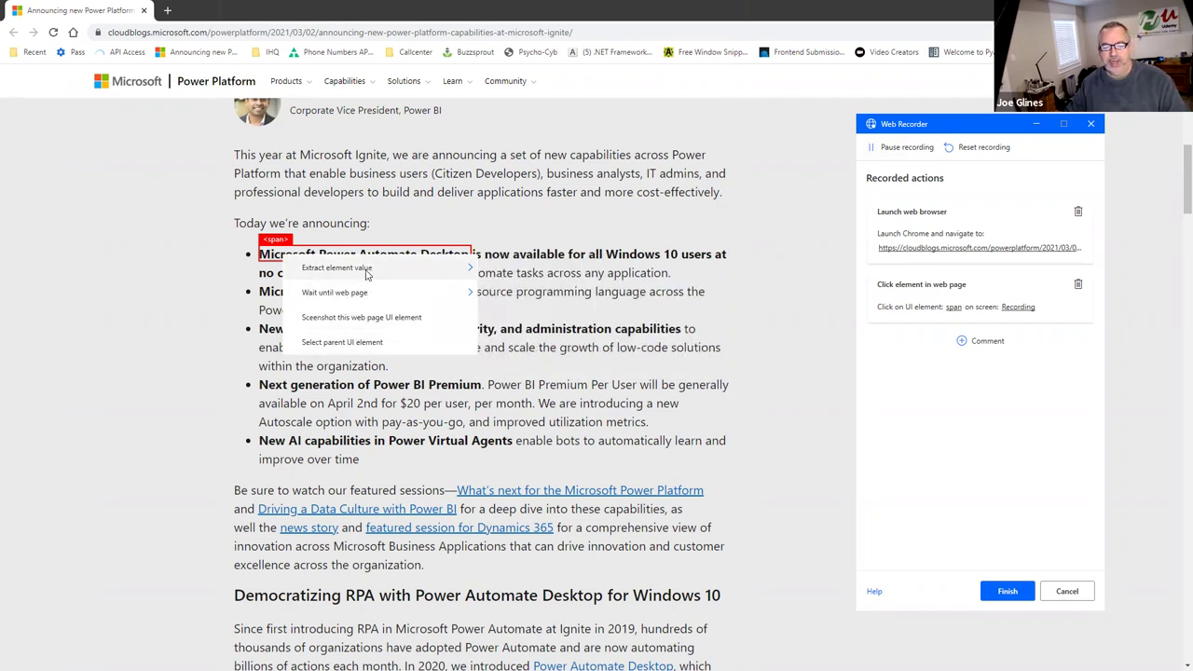
mouse_move(371, 272)
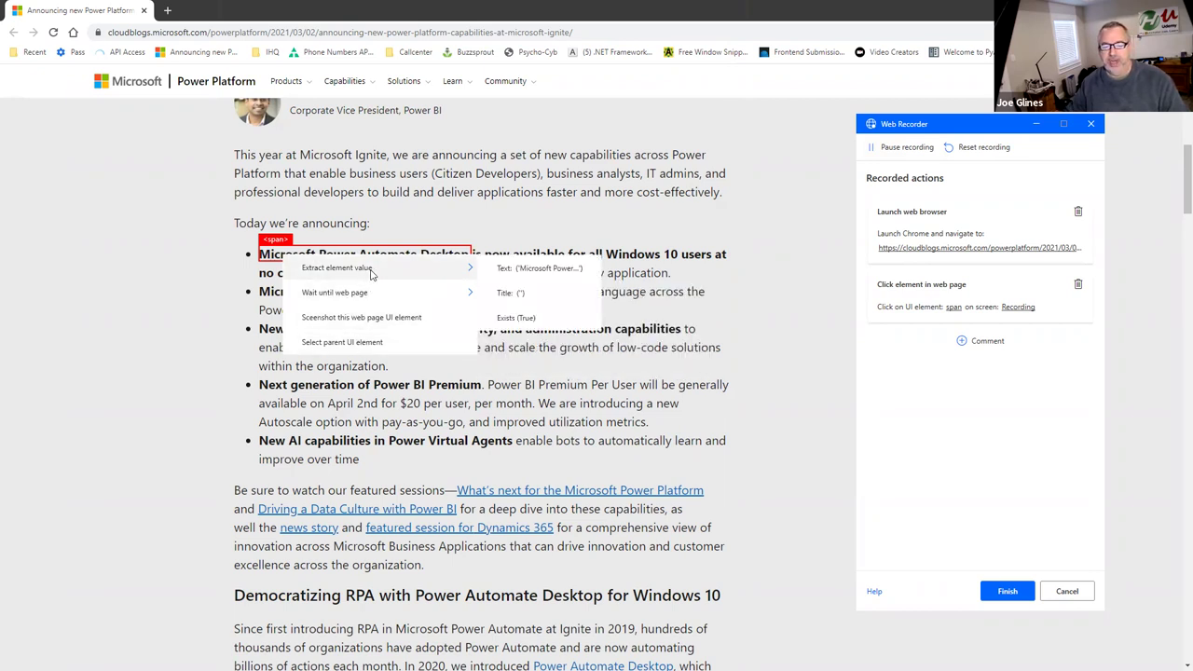
click(550, 272)
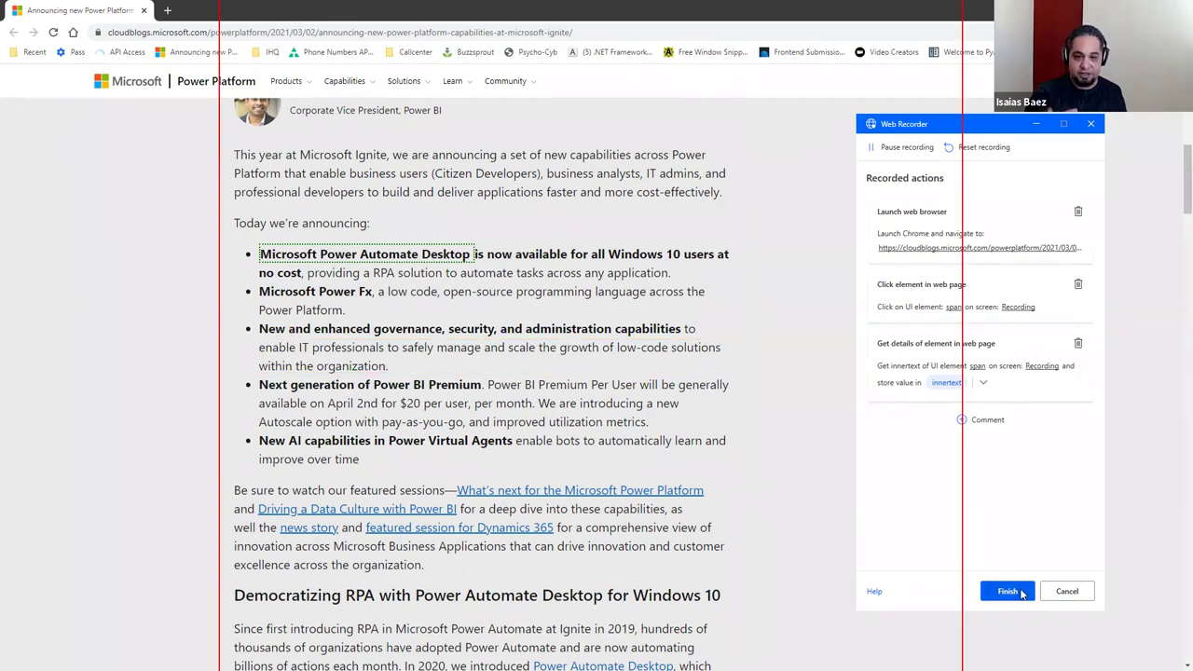
Finish the web recording and return to the Untitled flow designer
click(1065, 592)
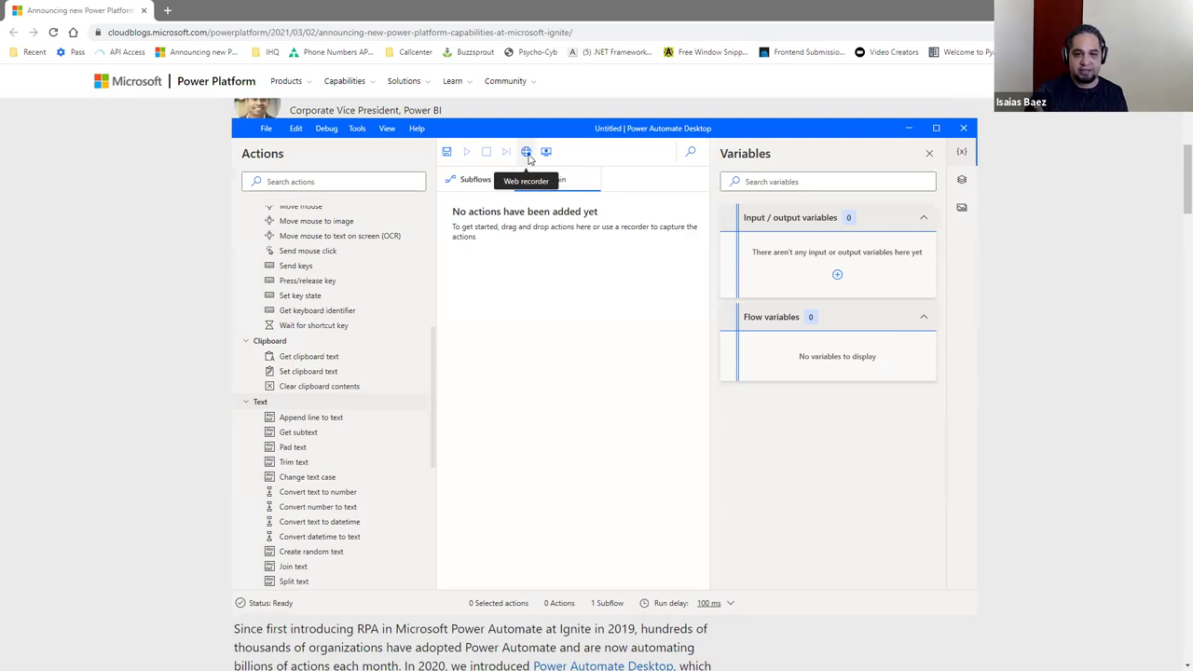
scroll(363, 402, down, 2)
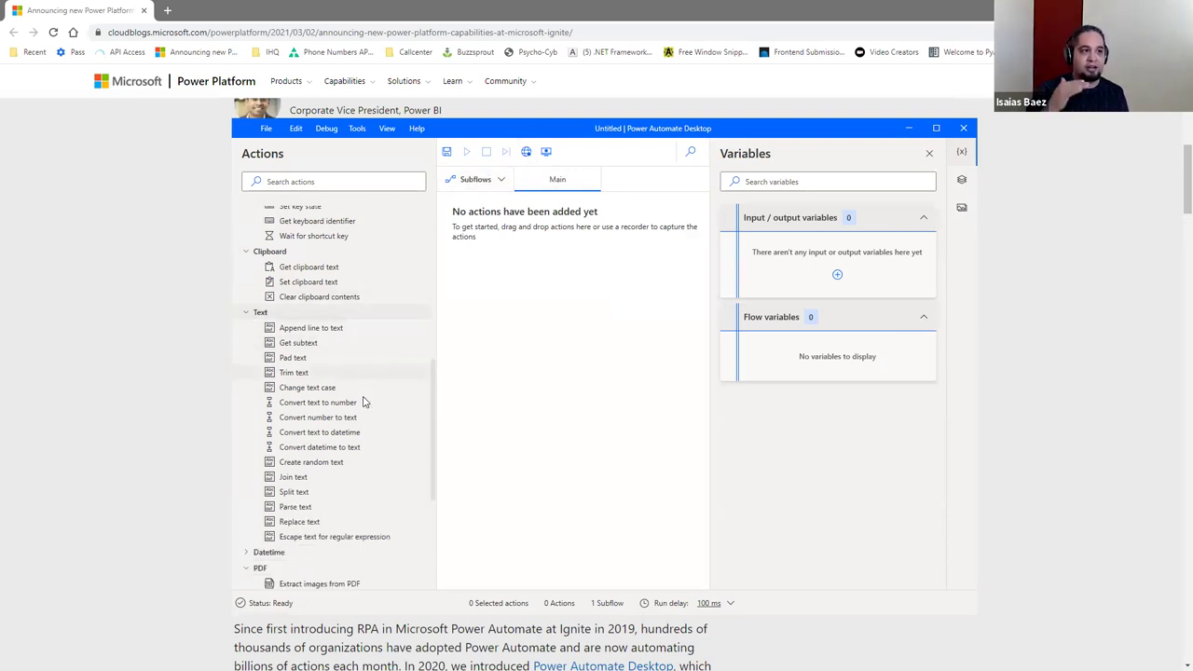
scroll(364, 401, down, 2)
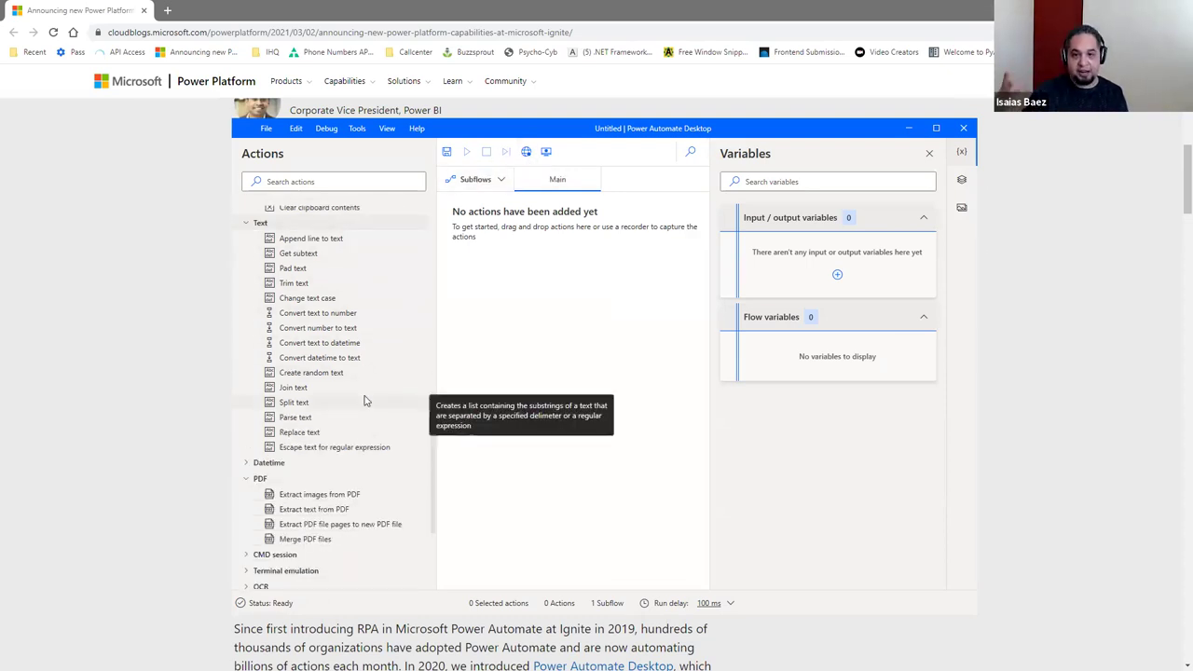
scroll(365, 401, up, 5)
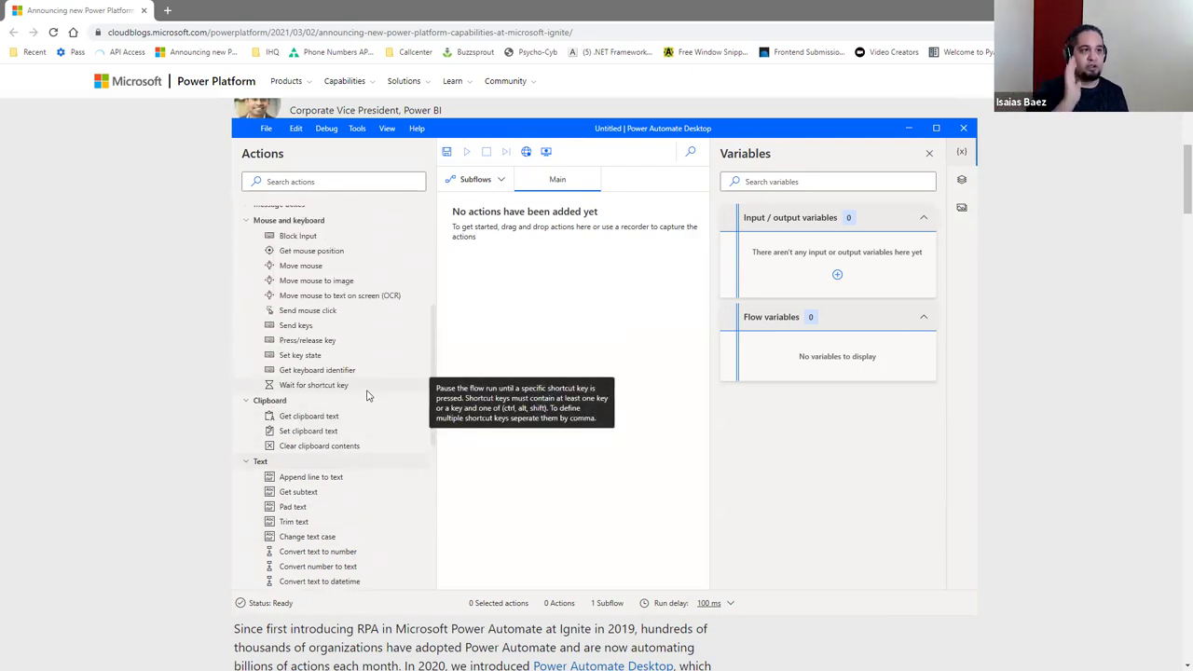
scroll(367, 396, up, 2)
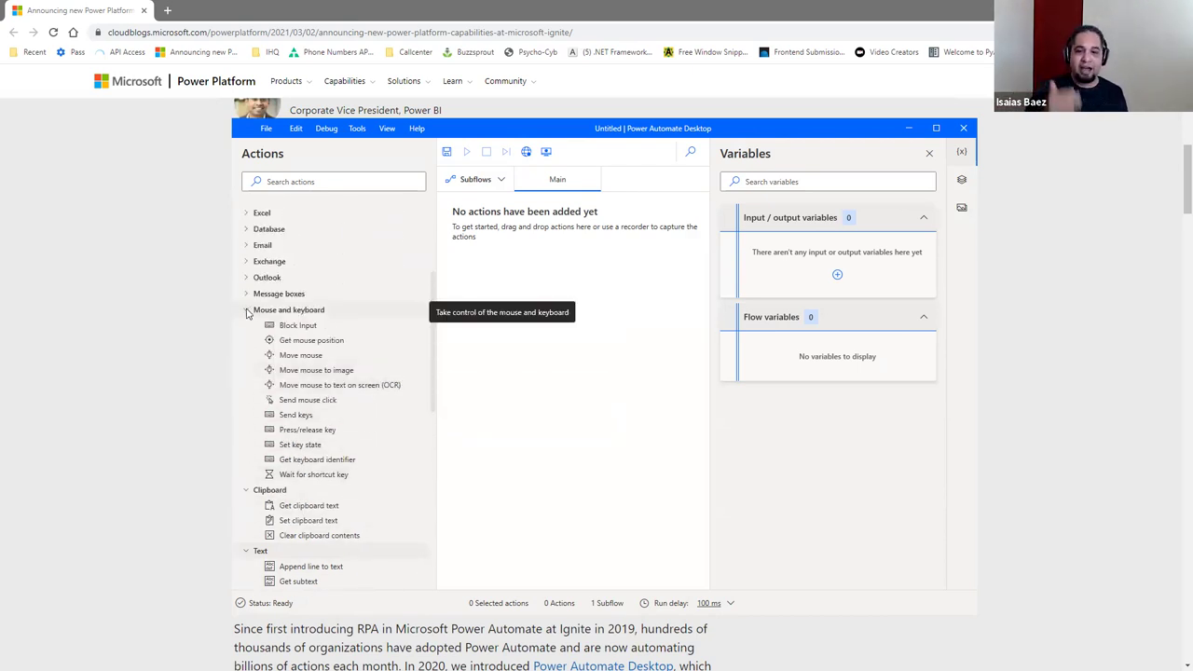
Collapse the Mouse and keyboard, Text, Clipboard and PDF action groups
click(248, 313)
click(245, 388)
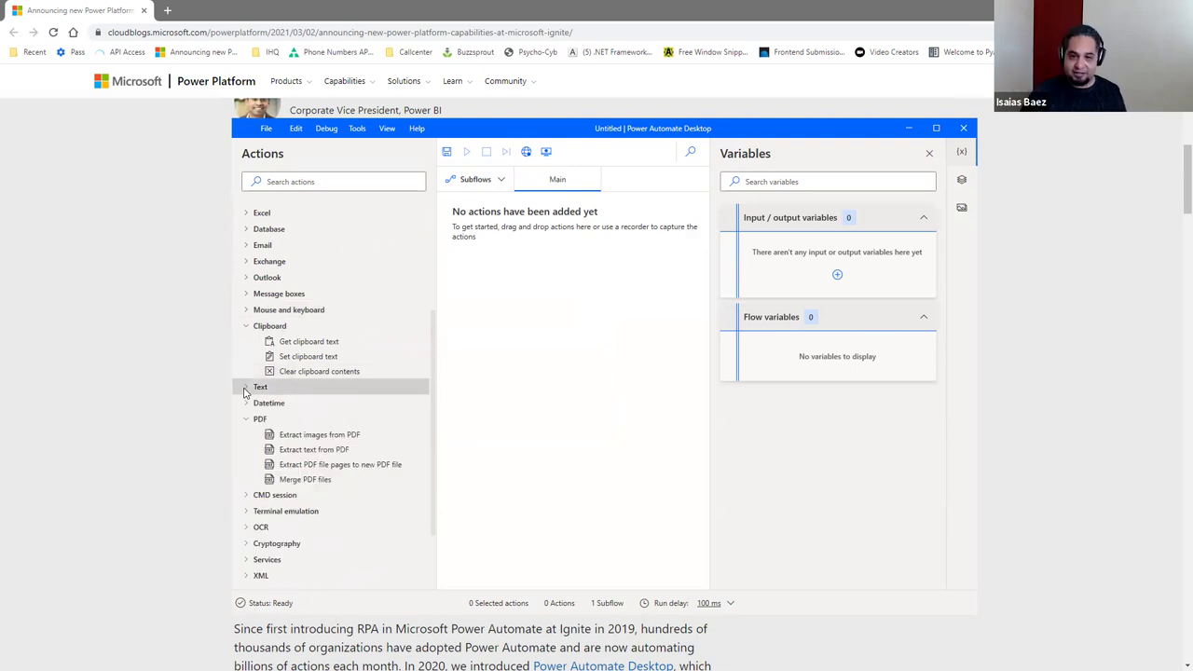
click(246, 326)
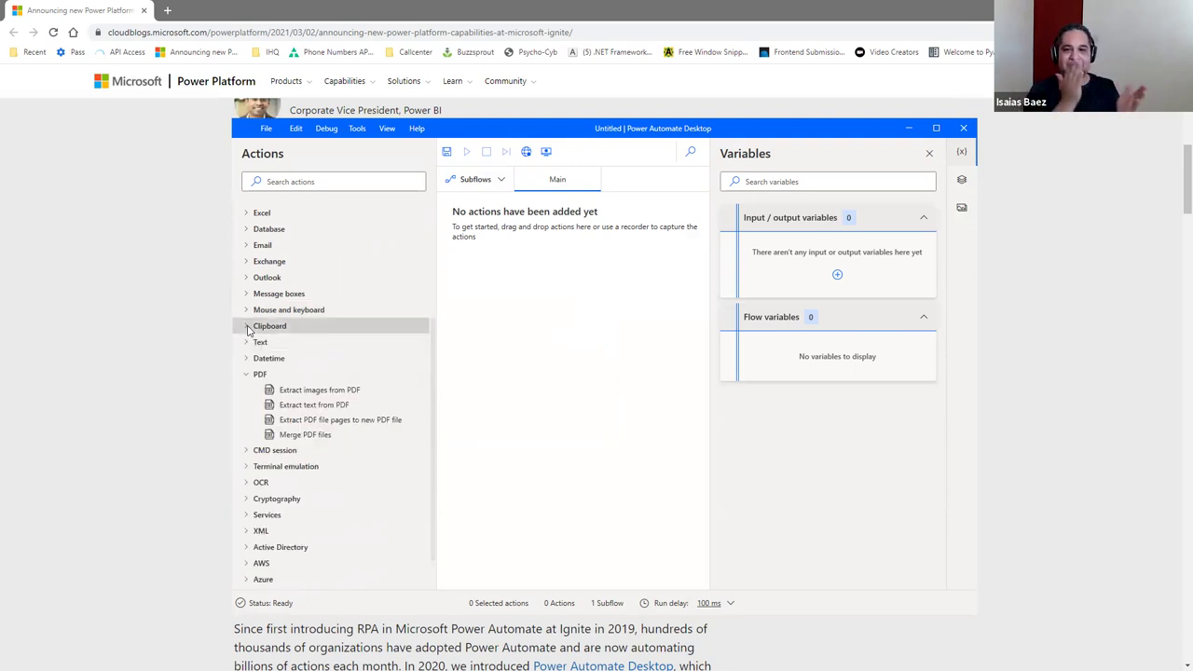
click(247, 375)
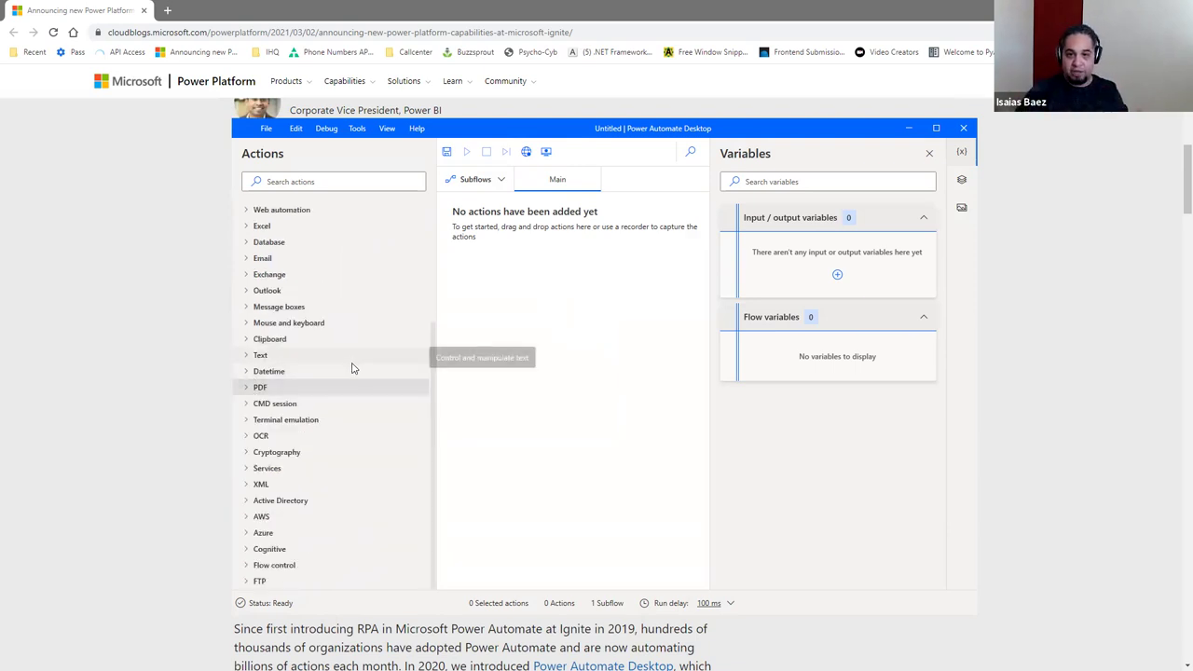
Expand Mouse and keyboard and select the Move mouse to text on screen (OCR) action
scroll(353, 369, up, 5)
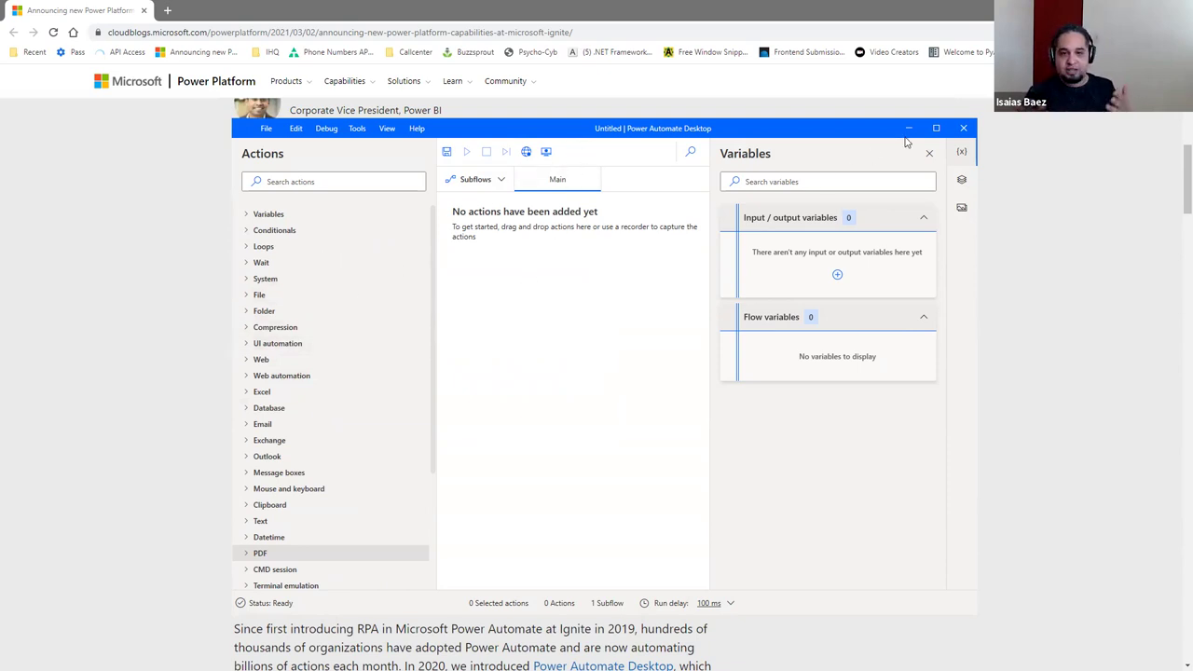
scroll(369, 357, down, 2)
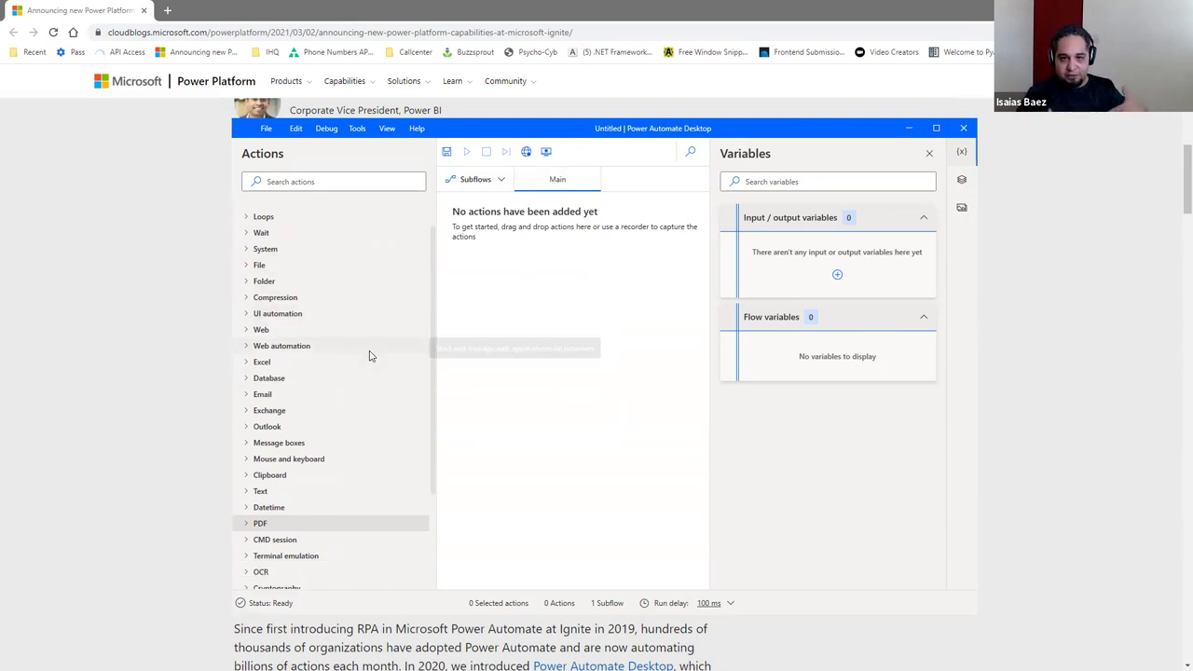
click(253, 401)
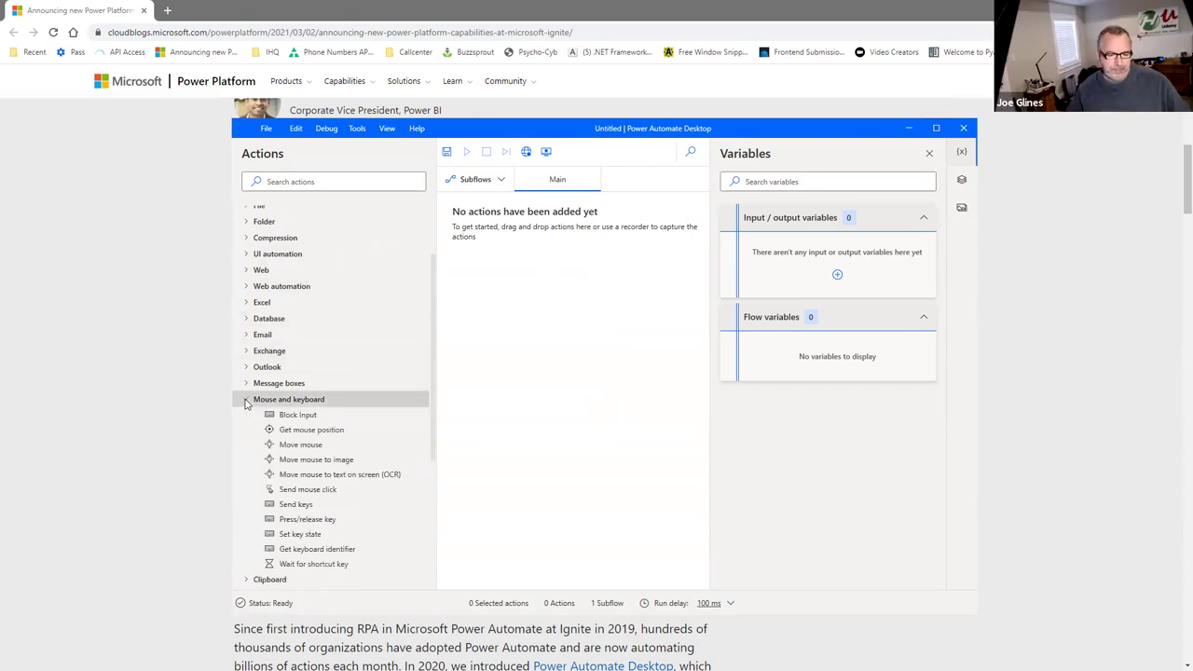
click(365, 478)
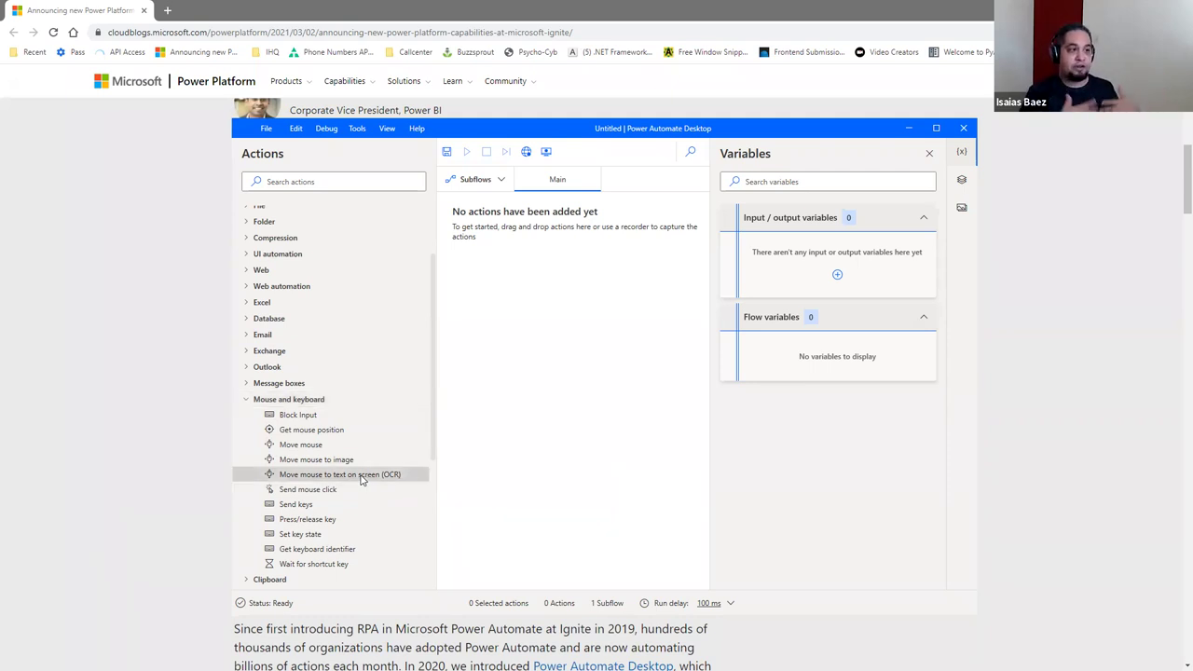
scroll(343, 477, down, 2)
scroll(343, 477, down, 2)
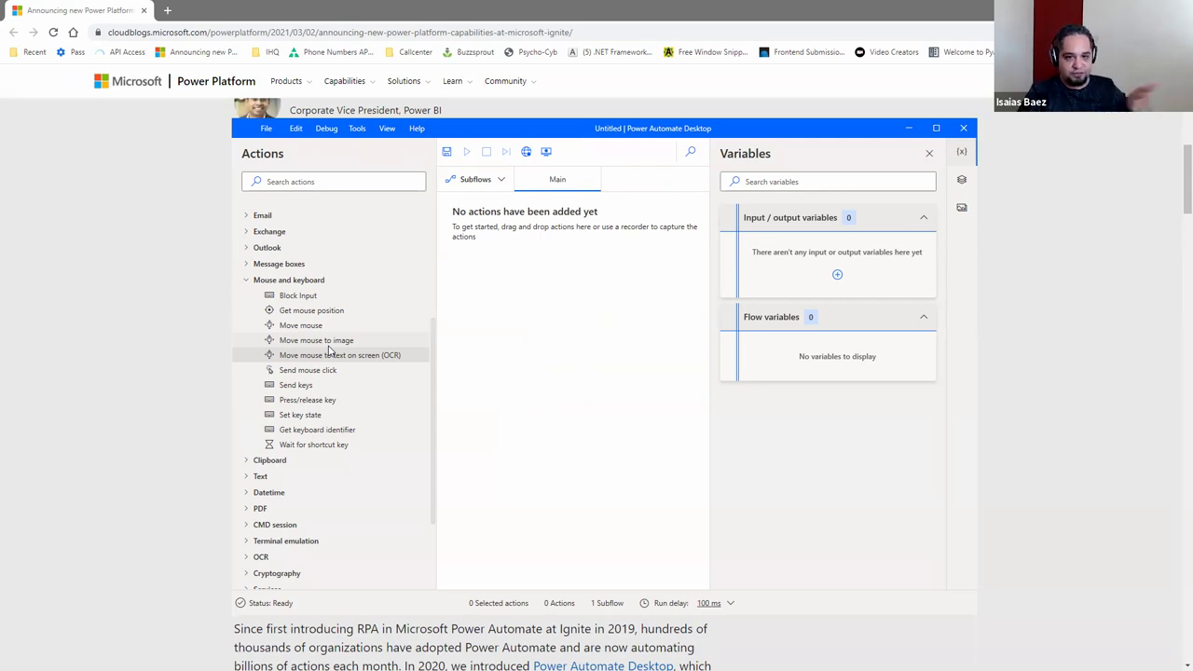
click(526, 152)
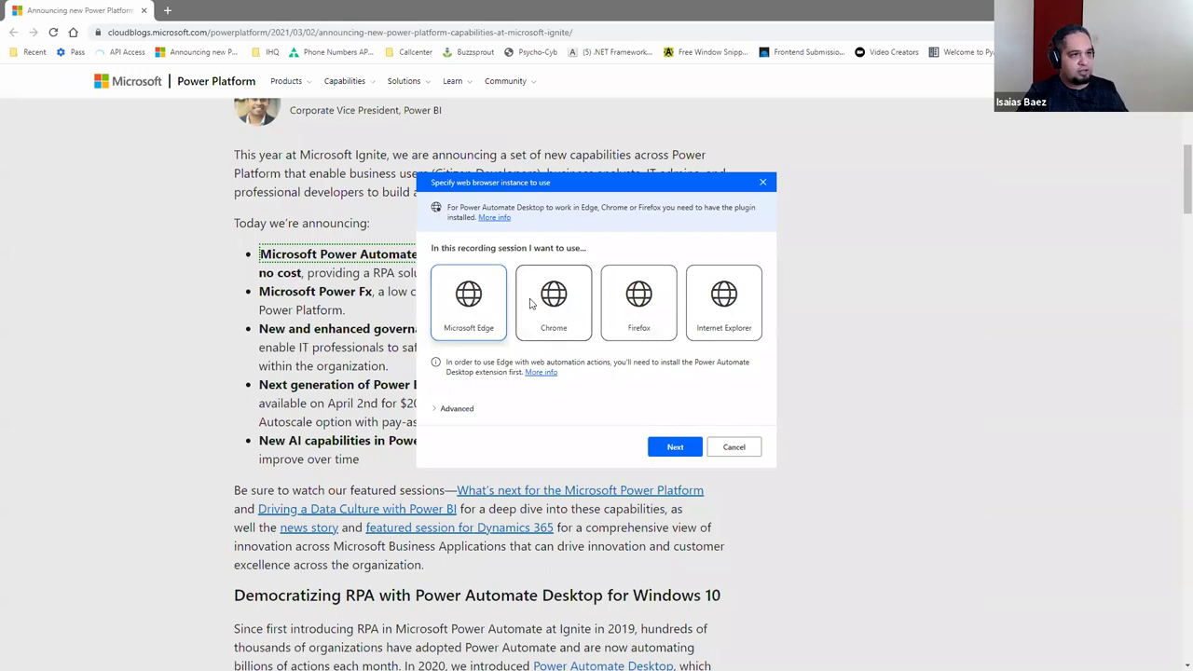
click(732, 448)
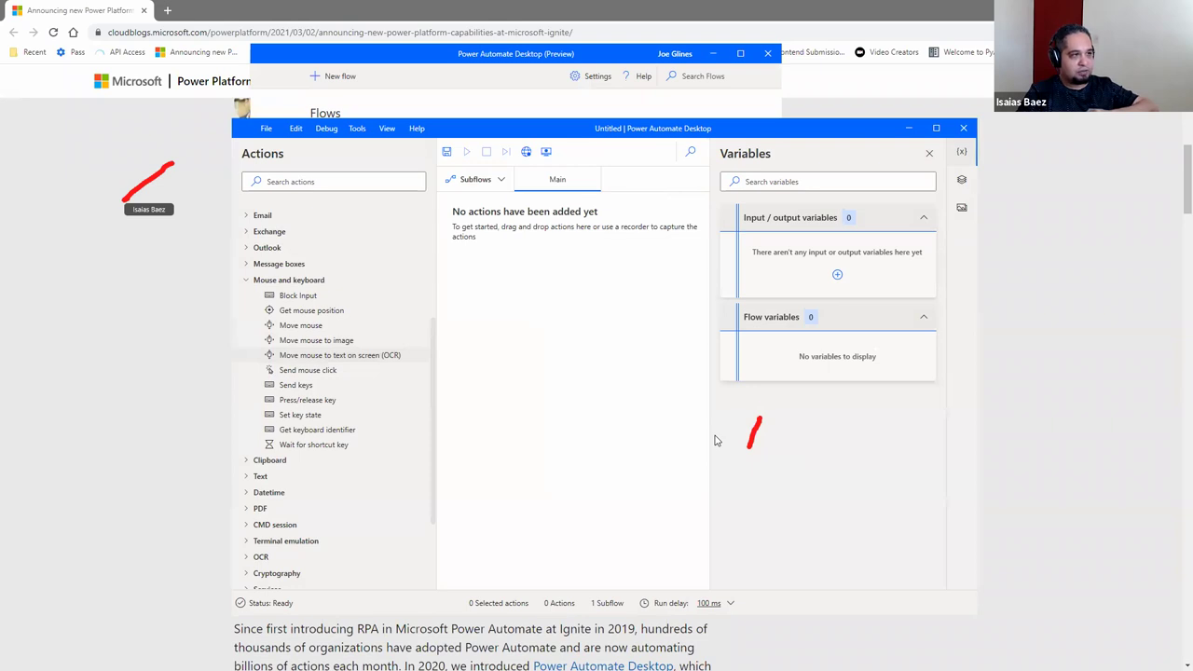
Minimize the Power Automate Desktop windows to show the Power Platform blog post in Chrome
click(224, 370)
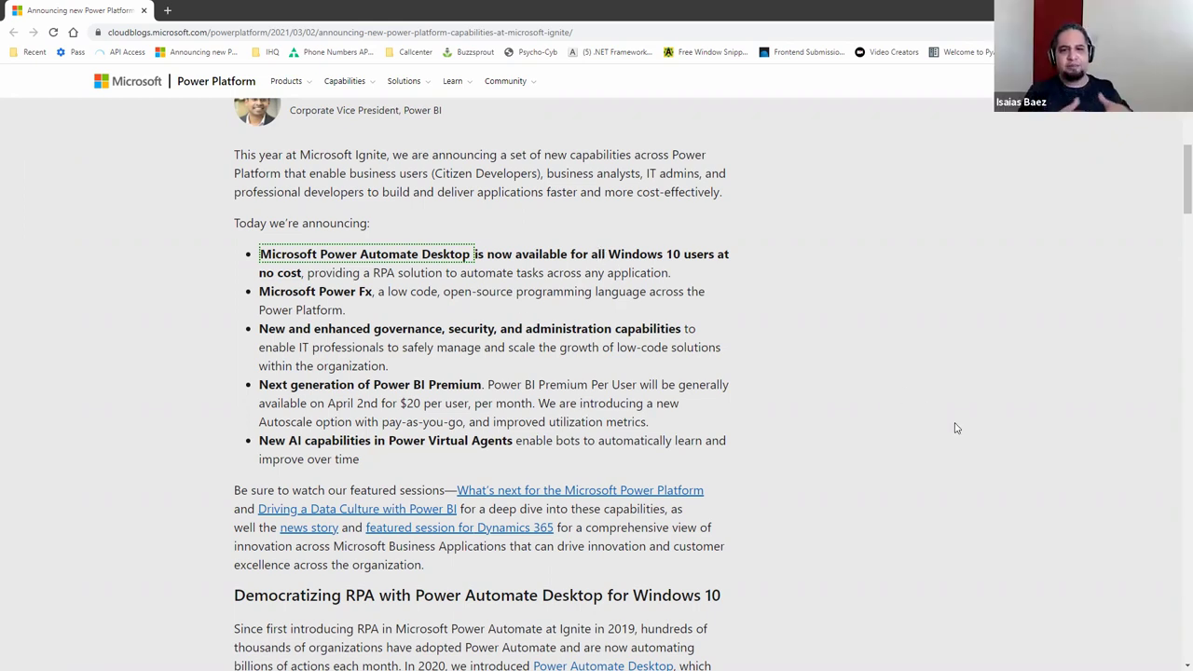
Switch back to the empty Untitled flow designer with Alt+Tab
key(alt+Tab)
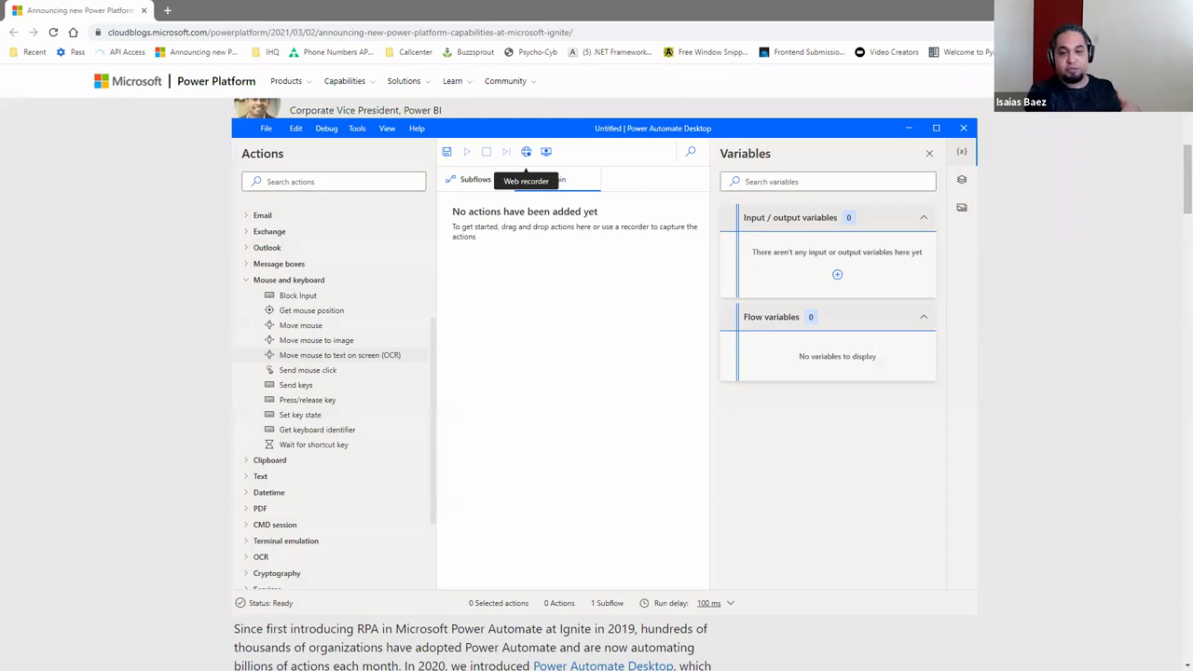